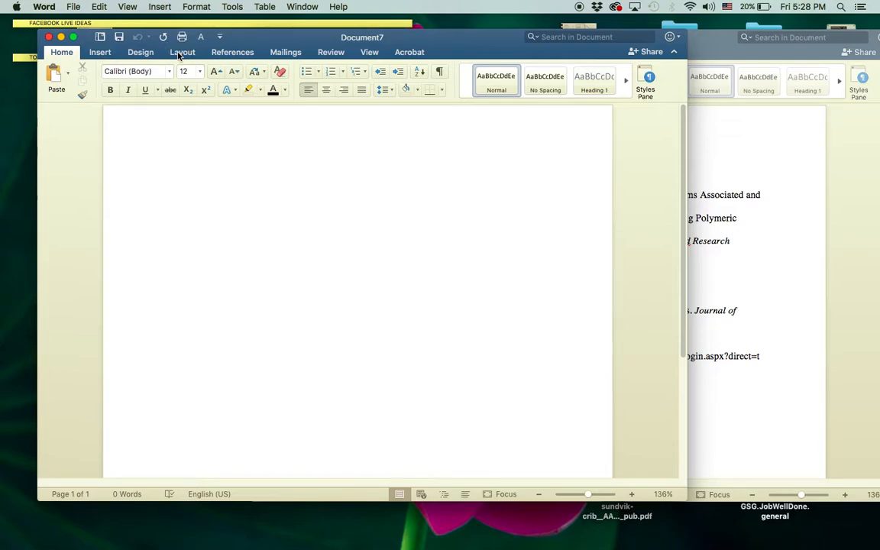
Look over the Layout margin presets and close them without changing anything.
{"action": "left_click", "coordinate": [181, 52]}
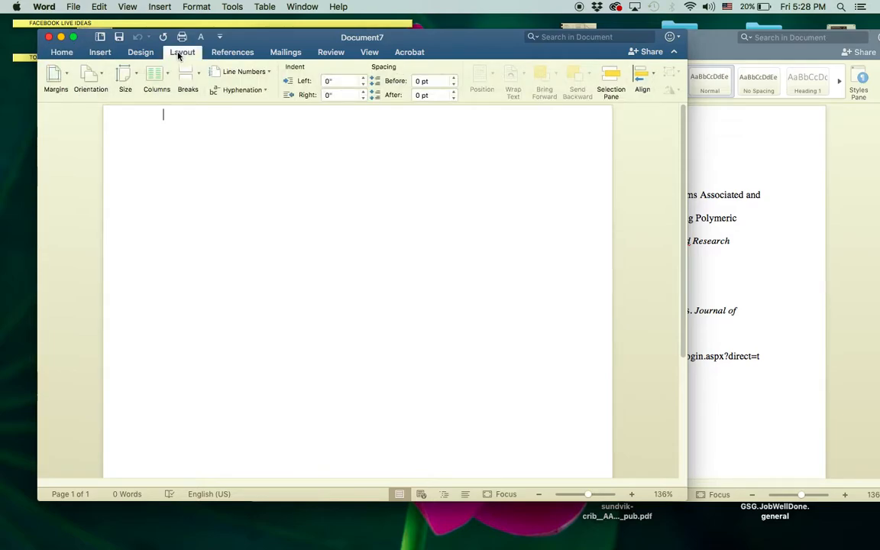
{"action": "left_click", "coordinate": [60, 74]}
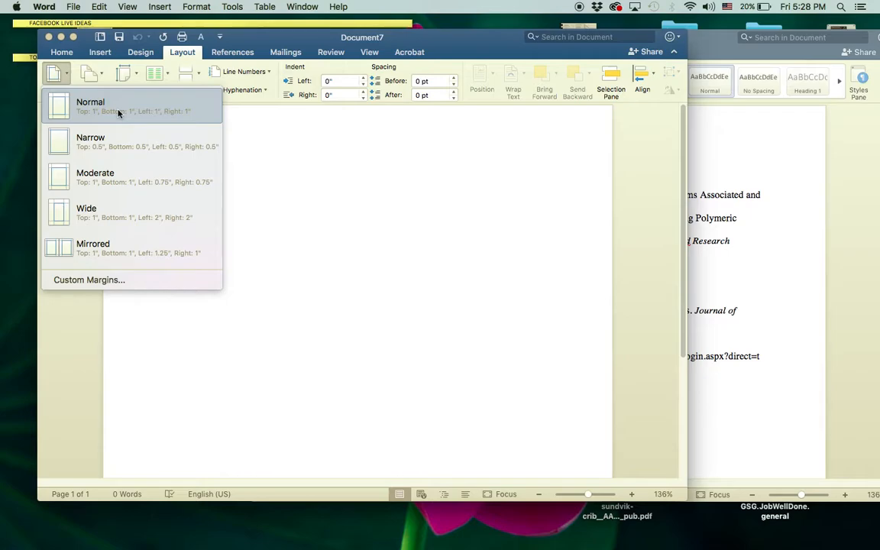
{"action": "left_click", "coordinate": [392, 160]}
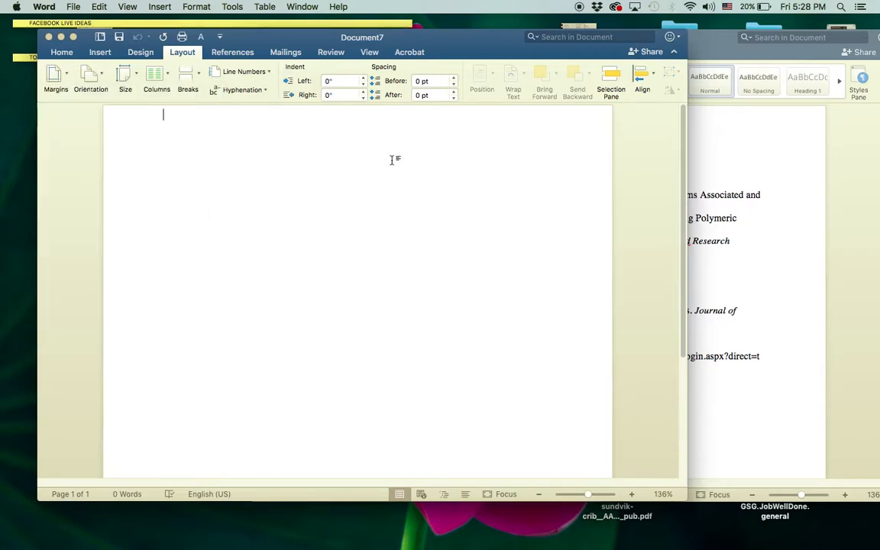
{"action": "left_click", "coordinate": [62, 53]}
{"action": "left_click", "coordinate": [59, 53]}
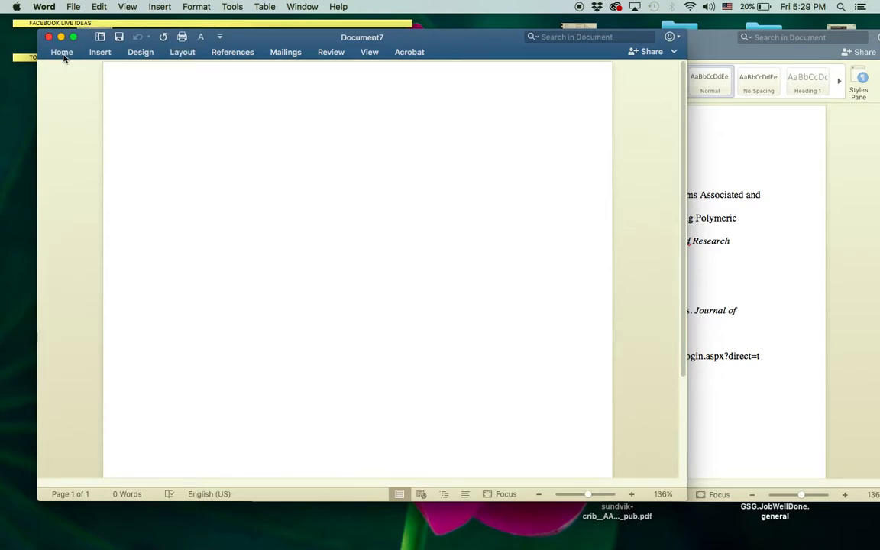
Switch the document font to Times.
{"action": "left_click", "coordinate": [67, 55]}
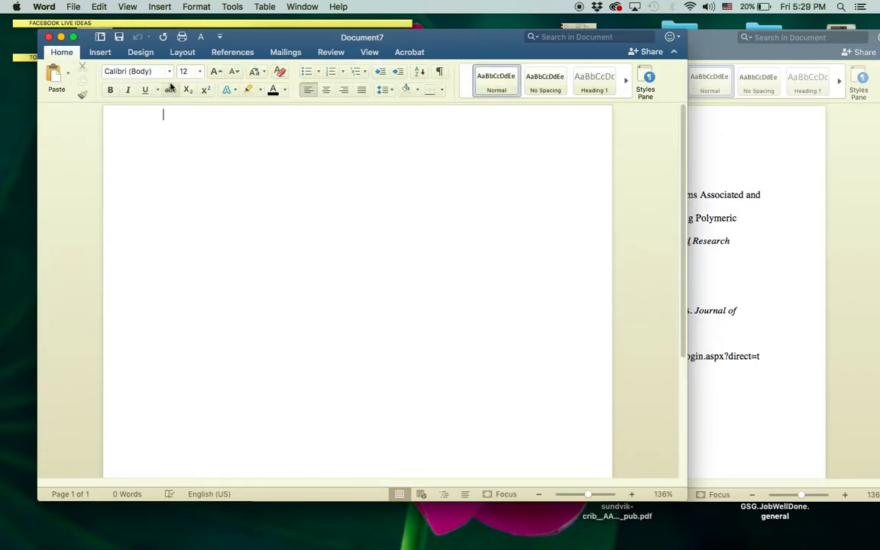
{"action": "left_click", "coordinate": [171, 72]}
{"action": "left_click", "coordinate": [129, 170]}
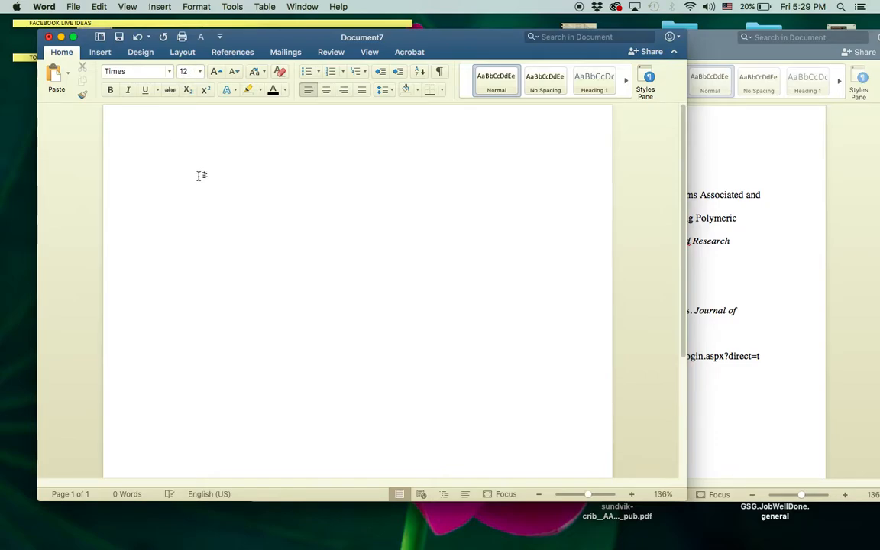
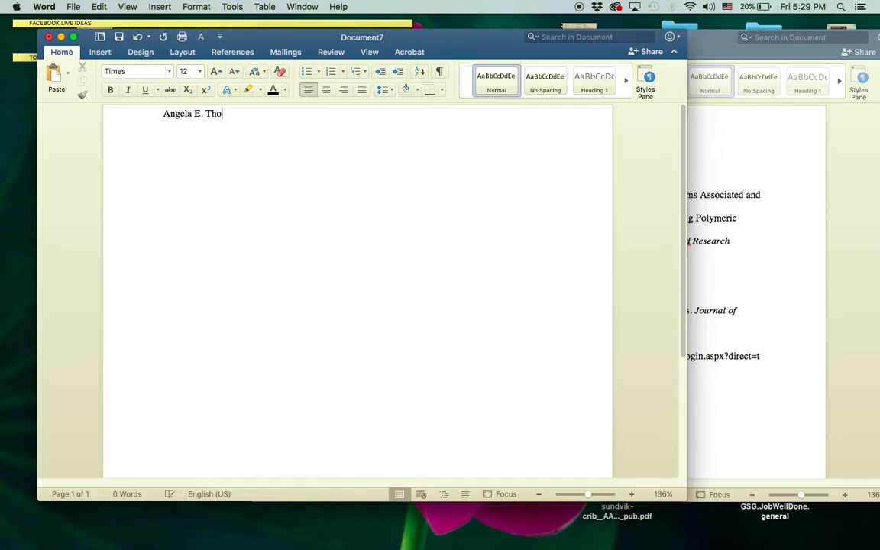
Type the header lines: the student's name, Jan. 25, 2019, Adv. Comp. 20301, and a Name of Assignment placeholder.
{"action": "key", "text": "Return"}
{"action": "type", "text": "Jan. 25, 1"}
{"action": "key", "text": "BackSpace"}
{"action": "type", "text": "2019 "}
{"action": "type", "text": "Advn"}
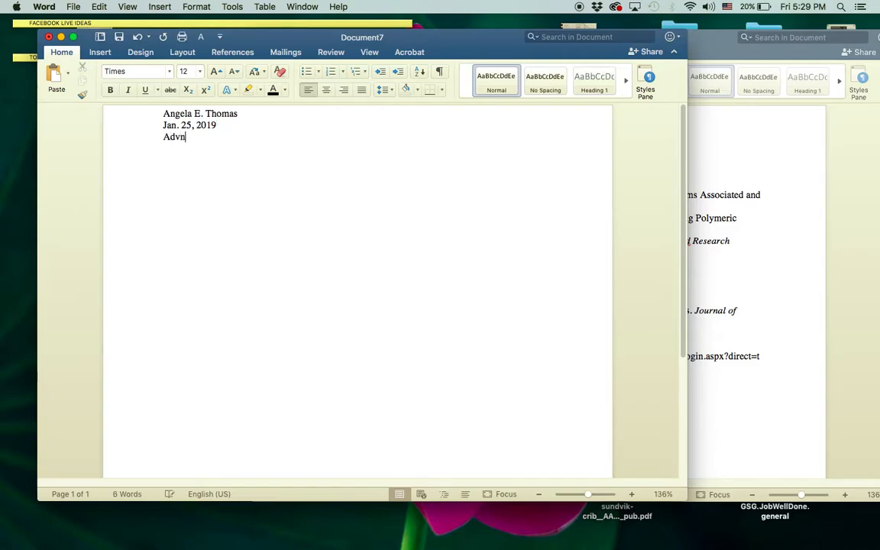
{"action": "key", "text": "BackSpace"}
{"action": "key", "text": "BackSpace"}
{"action": "type", "text": ". Comp. 20301 "}
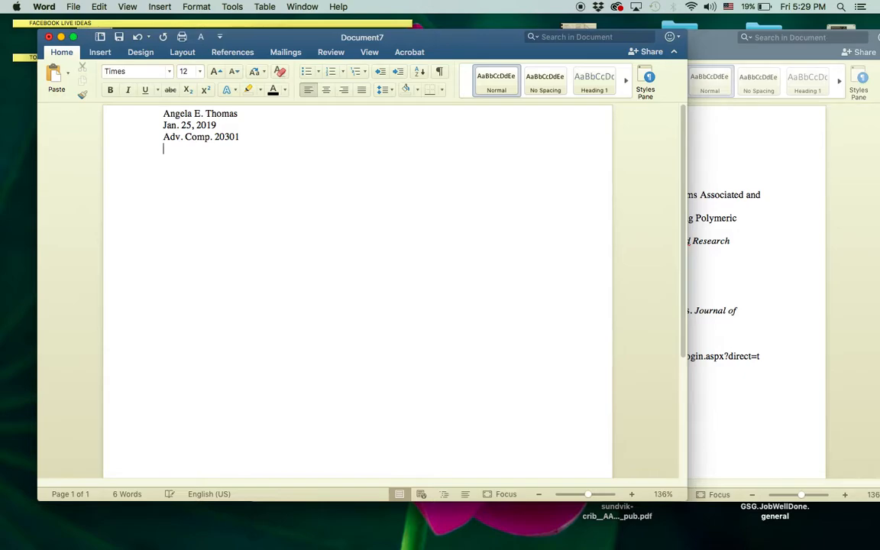
{"action": "type", "text": "Name of Assignment"}
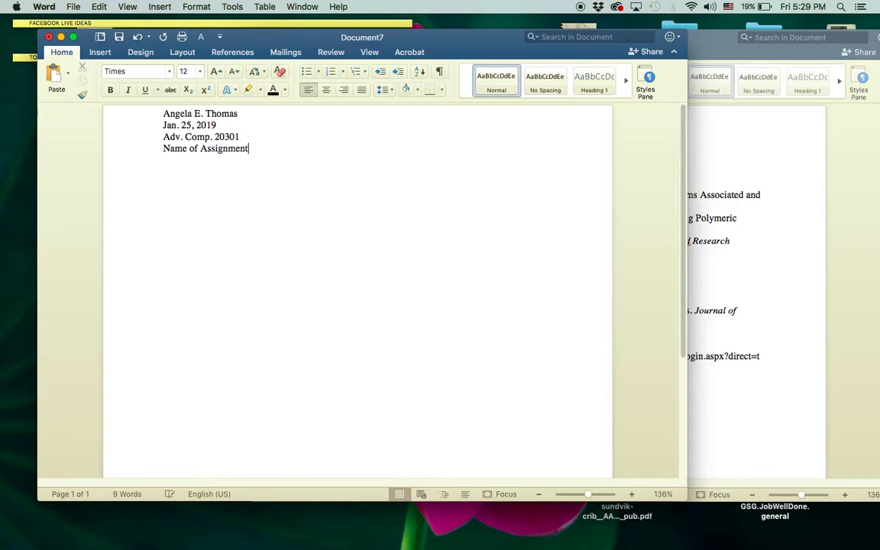
Replace the Name of Assignment placeholder with 'Formatting Your Paper' and start a new line.
{"action": "triple_click", "coordinate": [203, 151]}
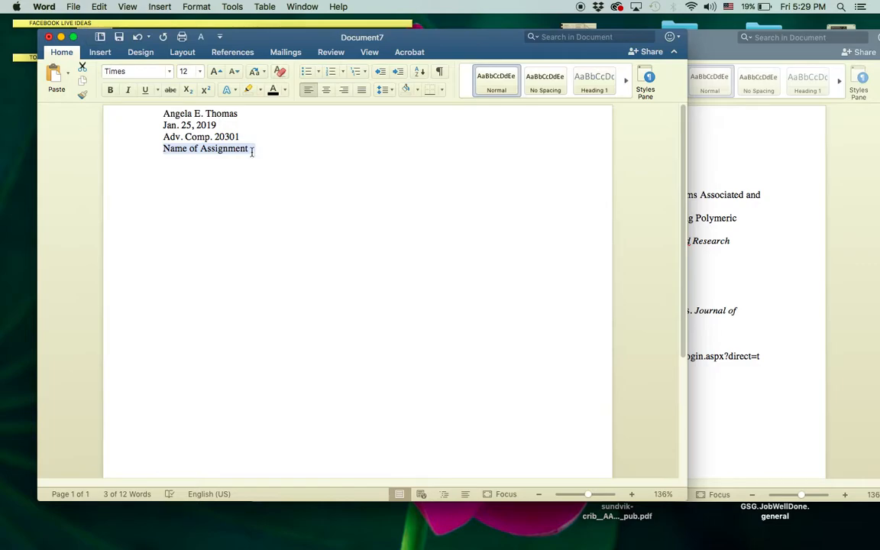
{"action": "type", "text": "Formatt"}
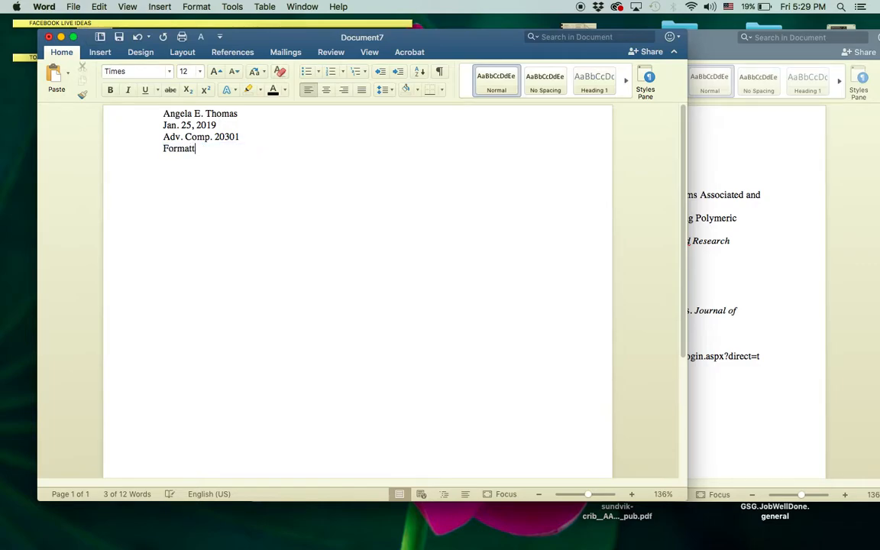
{"action": "type", "text": "ing Your Paper"}
{"action": "key", "text": "Return"}
{"action": "key", "text": "Return"}
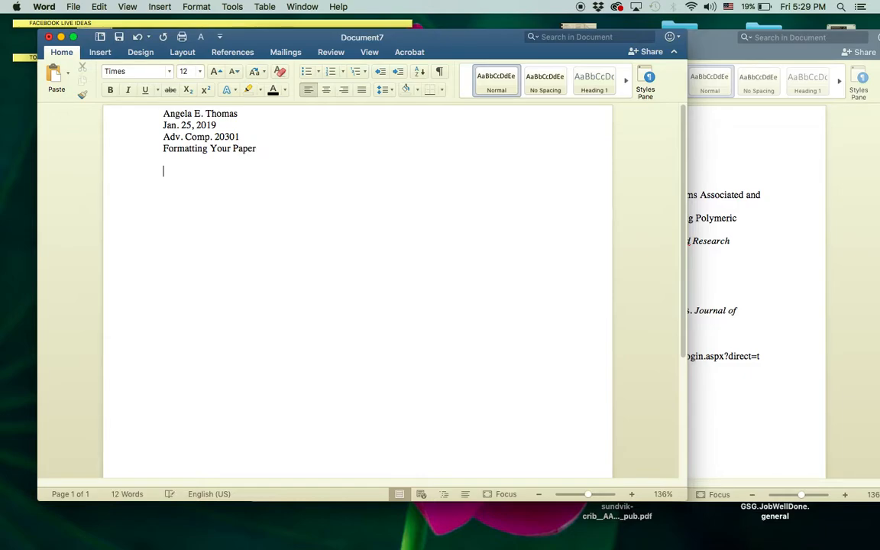
Add the centered title 'Formatting Your Paper' and make it bold.
{"action": "left_click", "coordinate": [327, 90]}
{"action": "type", "text": "Fo"}
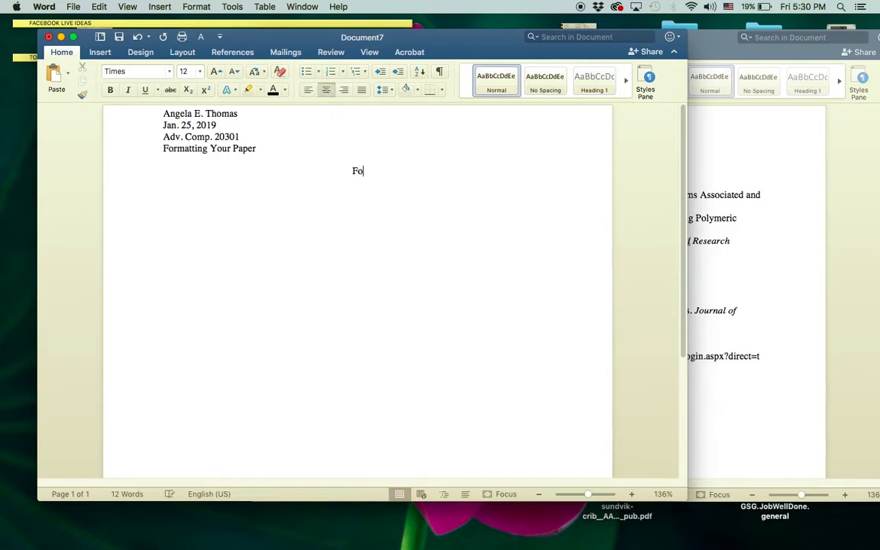
{"action": "type", "text": "rmatting Your Paper"}
{"action": "triple_click", "coordinate": [357, 172]}
{"action": "left_click", "coordinate": [110, 89]}
{"action": "left_click", "coordinate": [424, 176]}
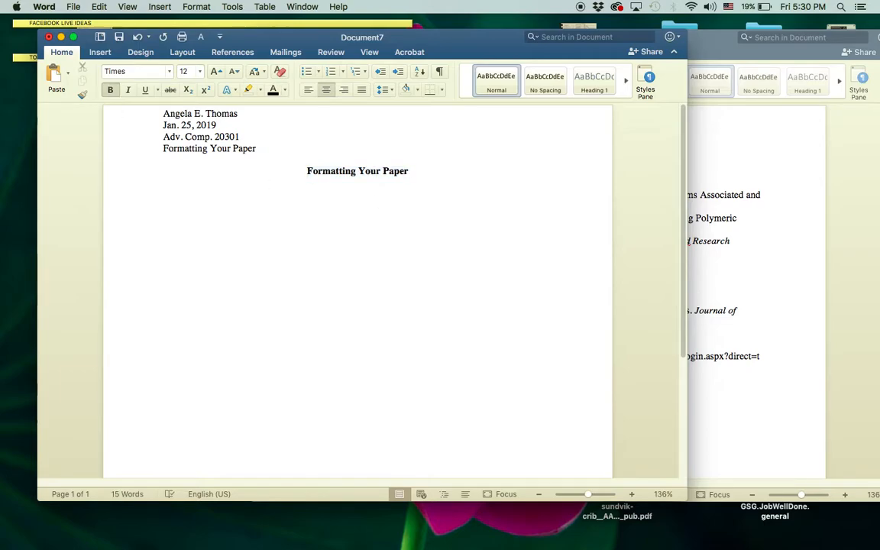
{"action": "key", "text": "Return"}
{"action": "left_click", "coordinate": [308, 91]}
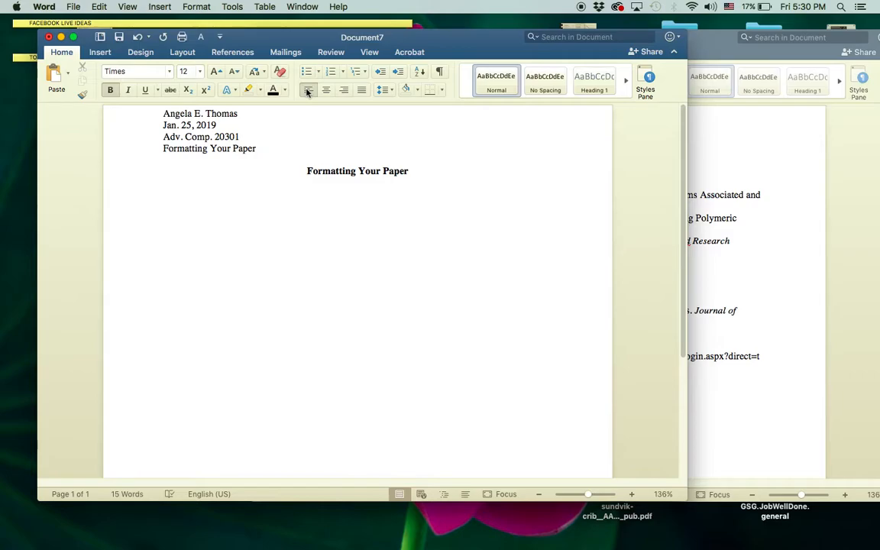
{"action": "left_click", "coordinate": [757, 172]}
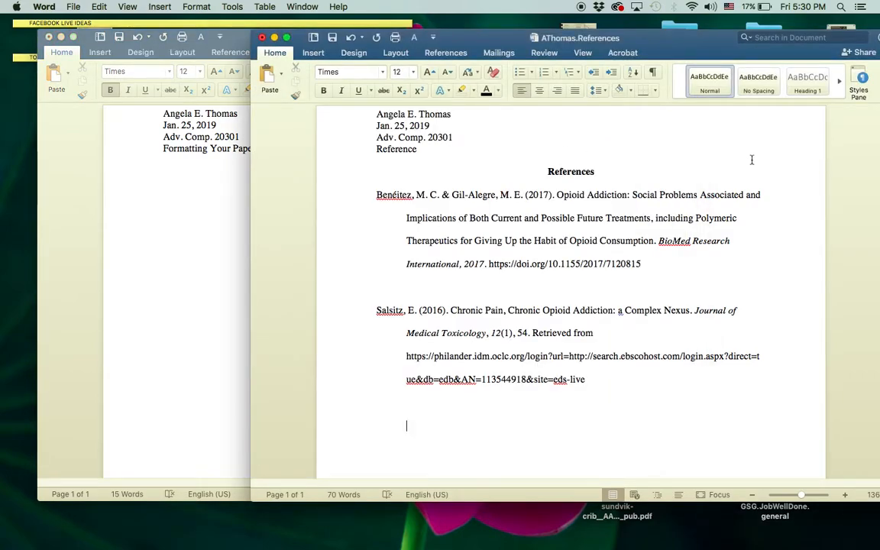
Move the references window aside and restore the library search page in Chrome.
{"action": "left_click_drag", "start_coordinate": [699, 42], "coordinate": [485, 29]}
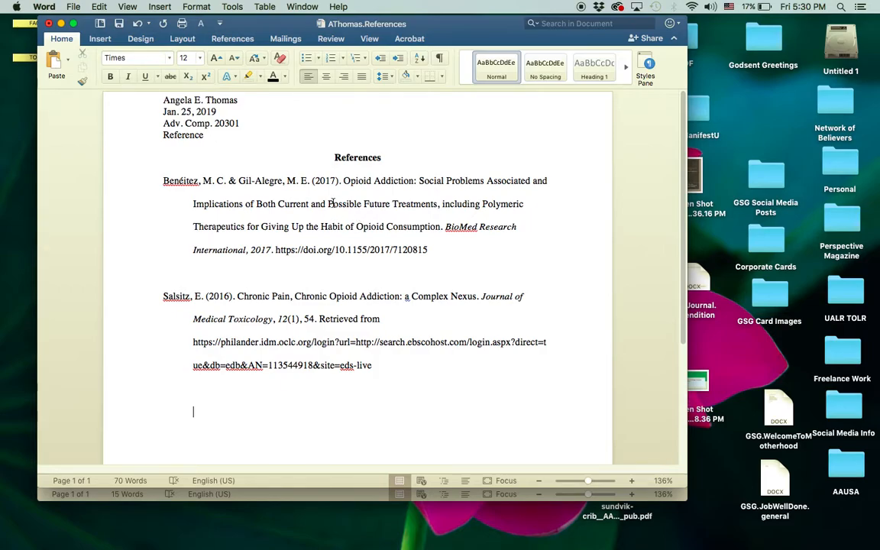
{"action": "left_click", "coordinate": [718, 526]}
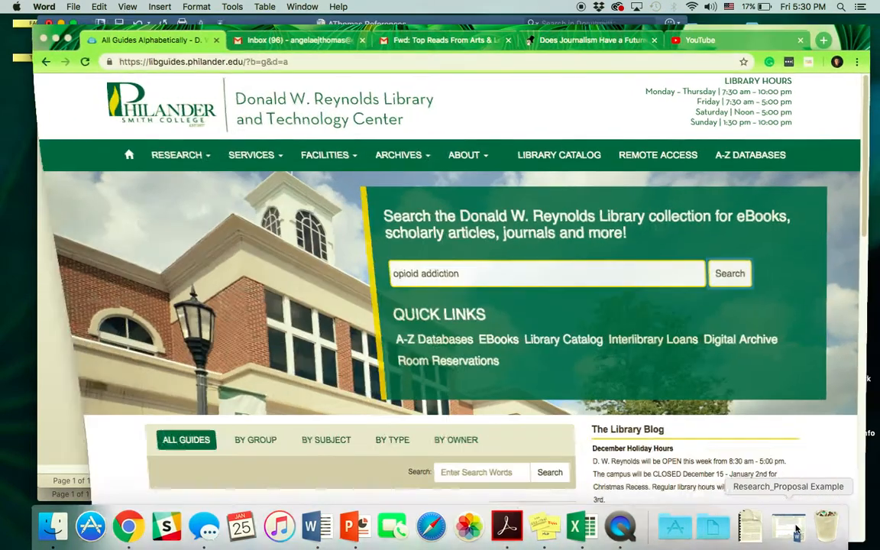
Search 'opioid addiction', open the Senate opioid-treatment report record, and copy its APA citation back to Word.
{"action": "left_click", "coordinate": [727, 277]}
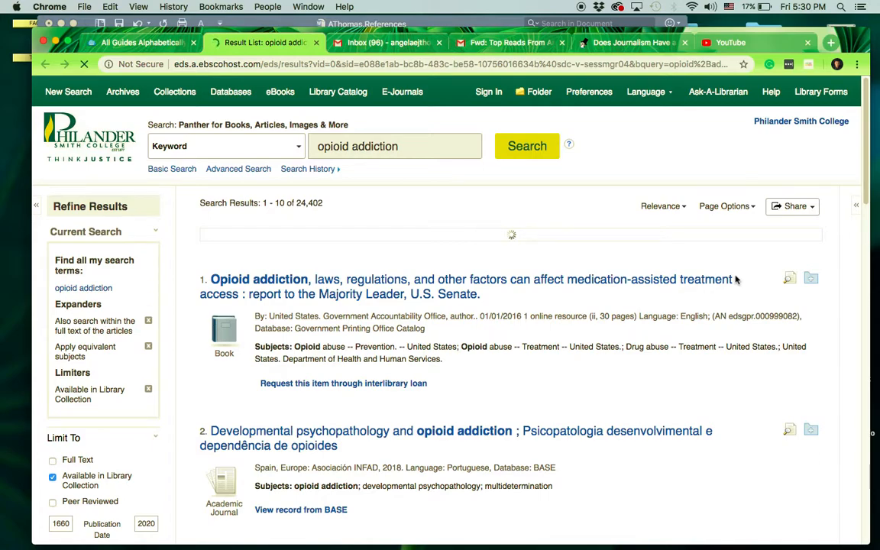
{"action": "left_click", "coordinate": [691, 287]}
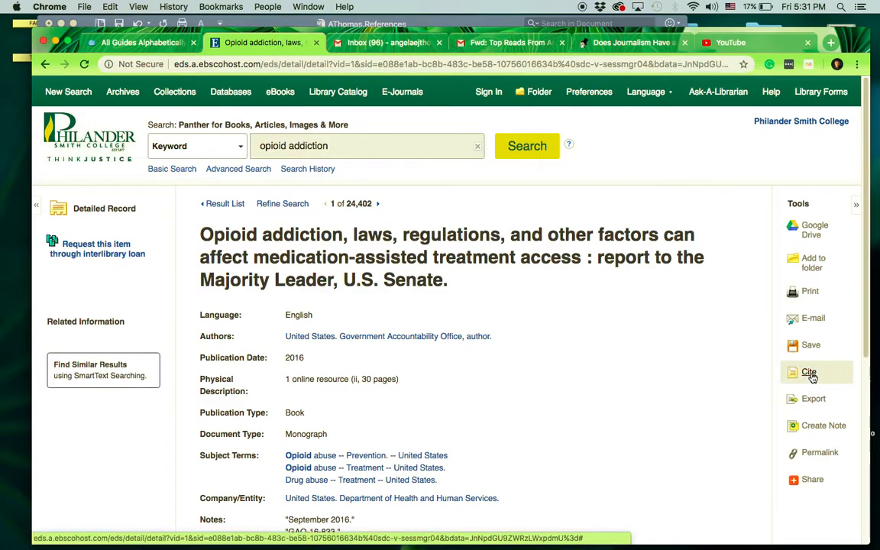
{"action": "left_click", "coordinate": [809, 373]}
{"action": "scroll", "coordinate": [459, 360], "scroll_direction": "down", "scroll_amount": 5}
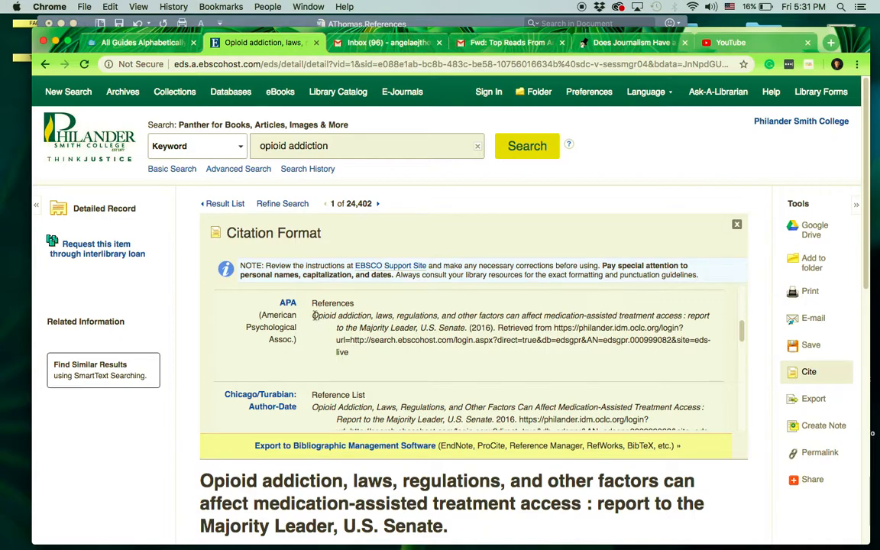
{"action": "left_click_drag", "start_coordinate": [313, 315], "coordinate": [377, 356]}
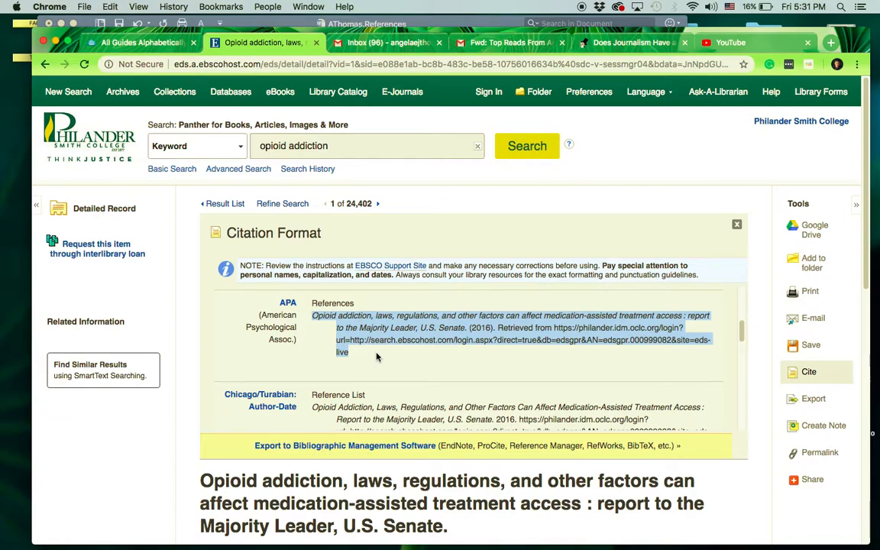
{"action": "left_click", "coordinate": [384, 23]}
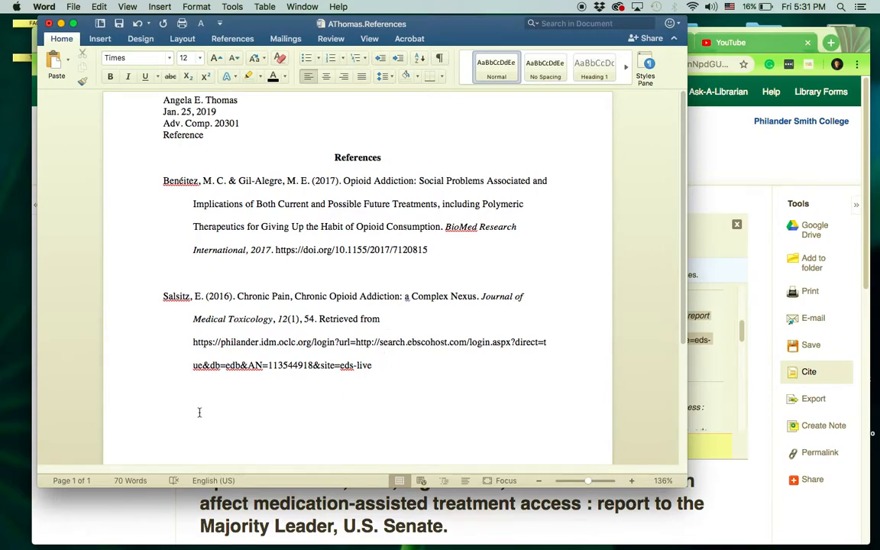
Paste the Senate report's APA citation as the third reference with Match Destination Formatting.
{"action": "left_click", "coordinate": [379, 57]}
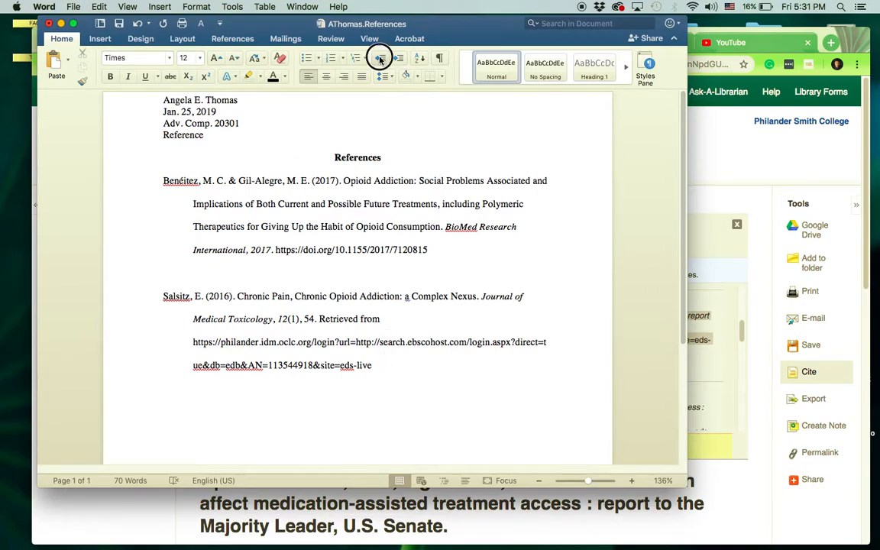
{"action": "type", "text": "Opioid addiction, laws, regulations, and other factors can affect medication-assisted treatment access : report to the Majority Leader, U.S. Senate. (2016). Retrieved from https://philander.idm.oclc.org/login?url=http://search.ebscohost.com/login.aspx?direct=true&db=edsgpr&AN=edsgpr.000990082&site=eds-live"}
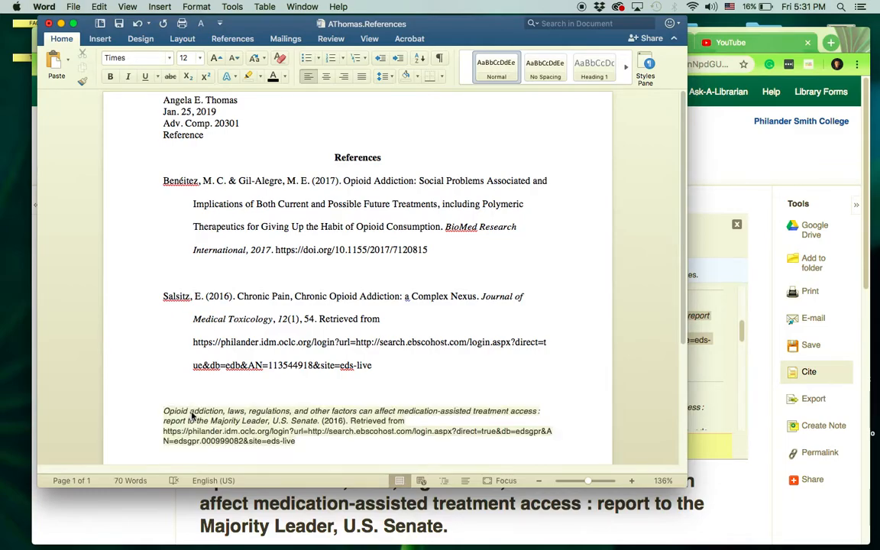
{"action": "left_click", "coordinate": [308, 456]}
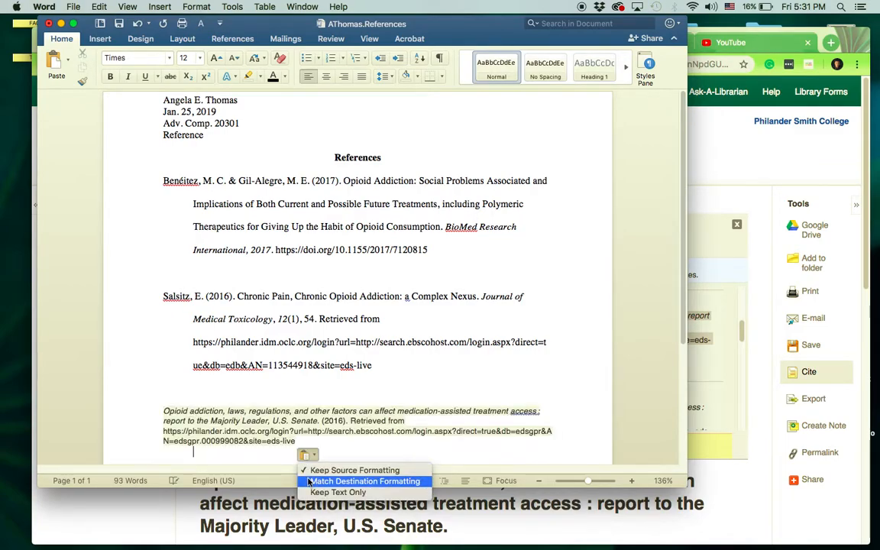
{"action": "left_click", "coordinate": [309, 481]}
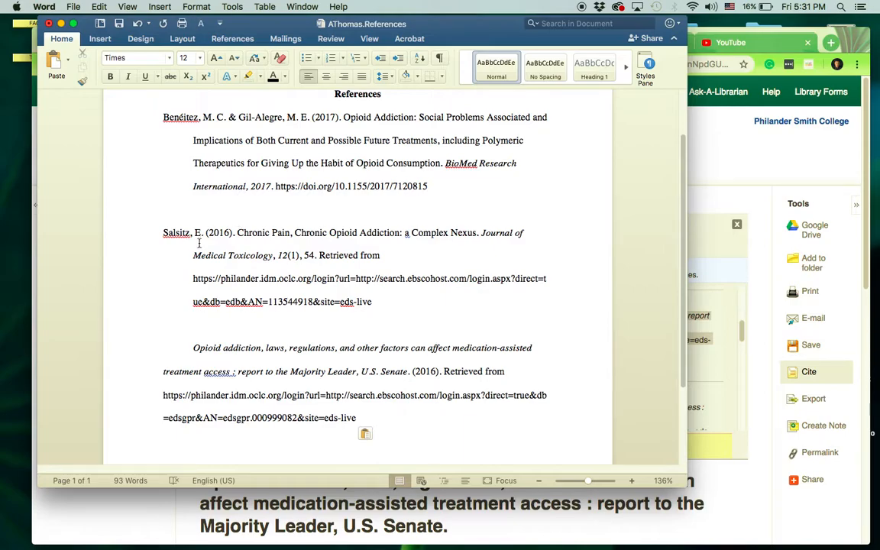
{"action": "key", "text": "ctrl+super+Escape"}
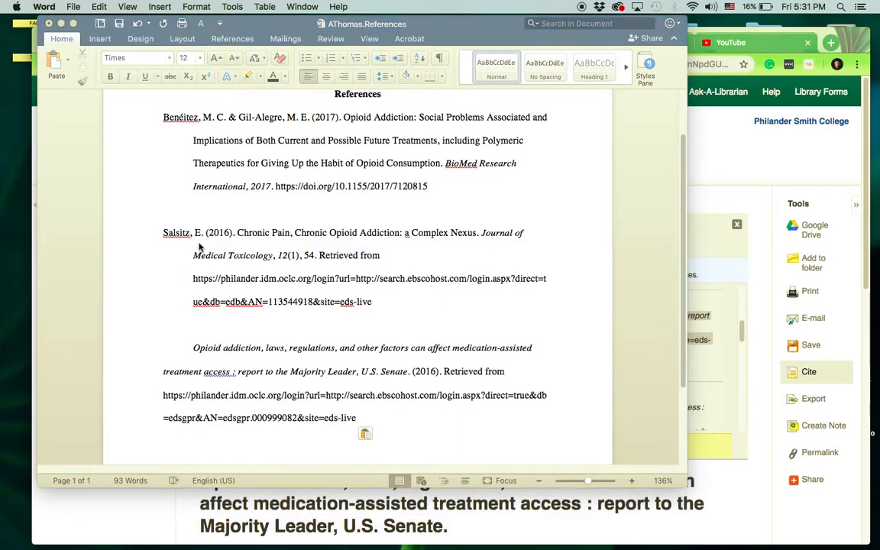
Remove the first-line indent and stray break, then indent the citation's later lines to form a hanging indent.
{"action": "left_click", "coordinate": [194, 352]}
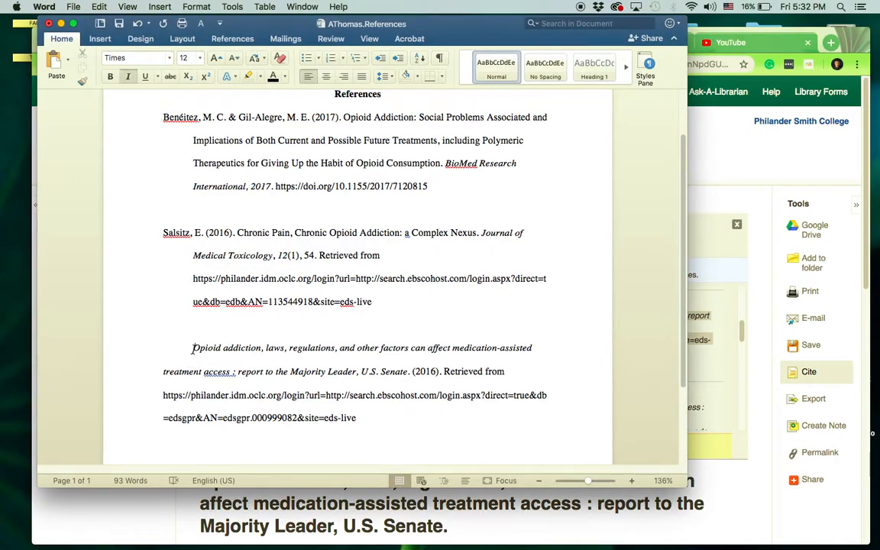
{"action": "key", "text": "BackSpace"}
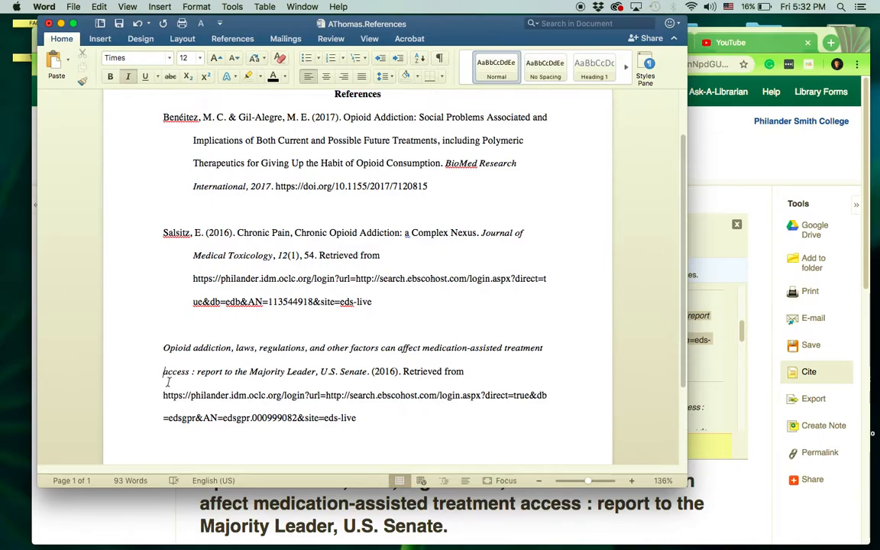
{"action": "key", "text": "BackSpace"}
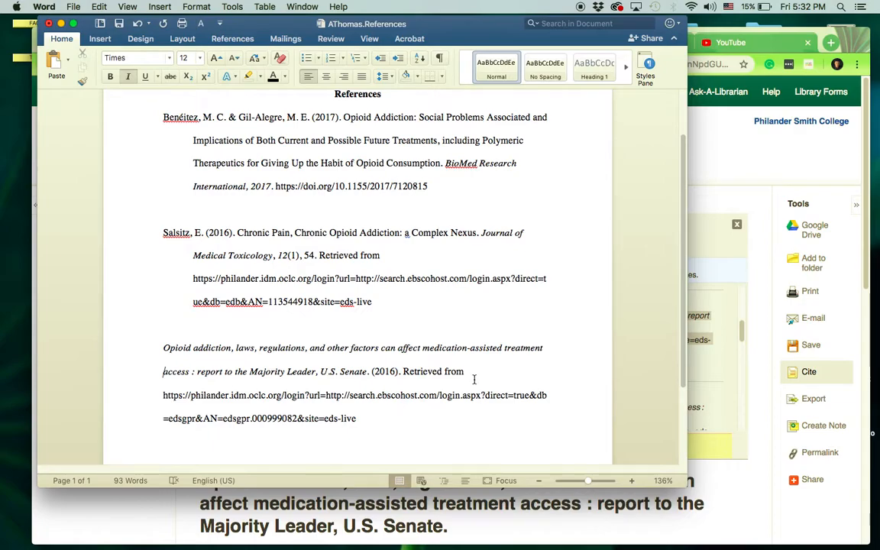
{"action": "key", "text": "Tab"}
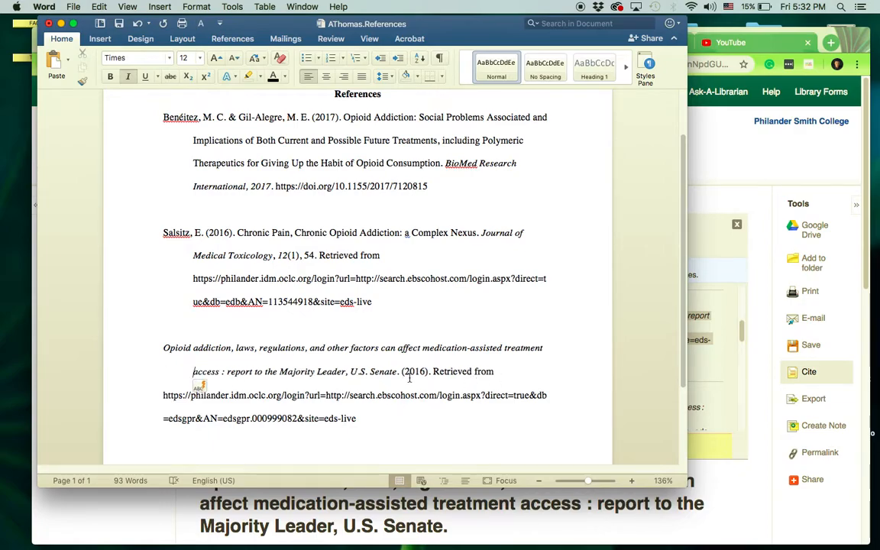
{"action": "left_click", "coordinate": [161, 395]}
{"action": "key", "text": "Tab"}
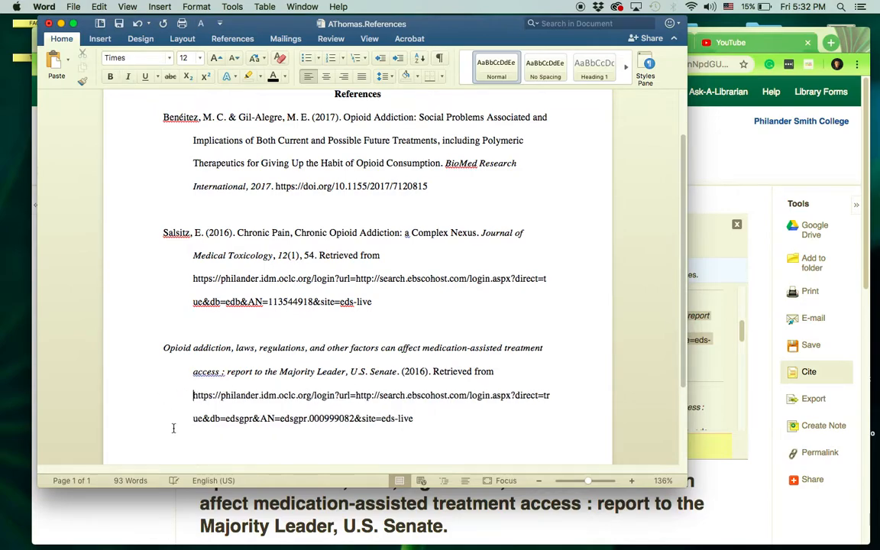